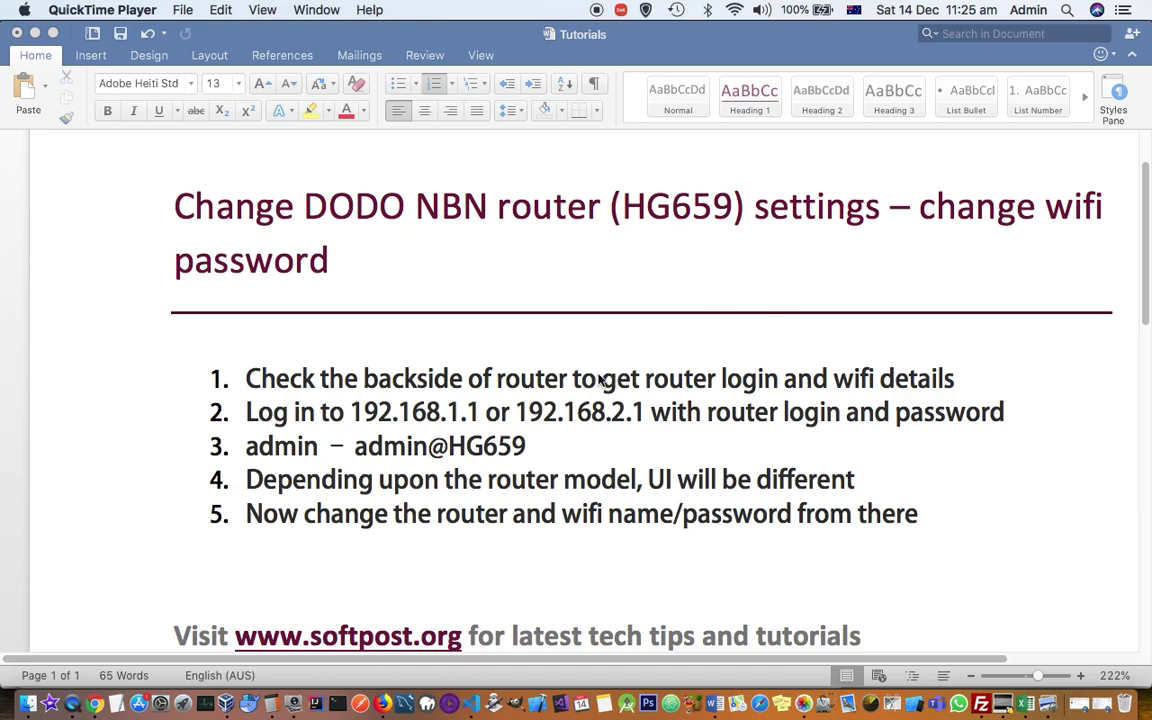
- Bring the Word Tutorials document with the HG659 wifi password steps to the front
{"action": "left_click", "coordinate": [534, 381]}
{"action": "double_click", "coordinate": [533, 383]}
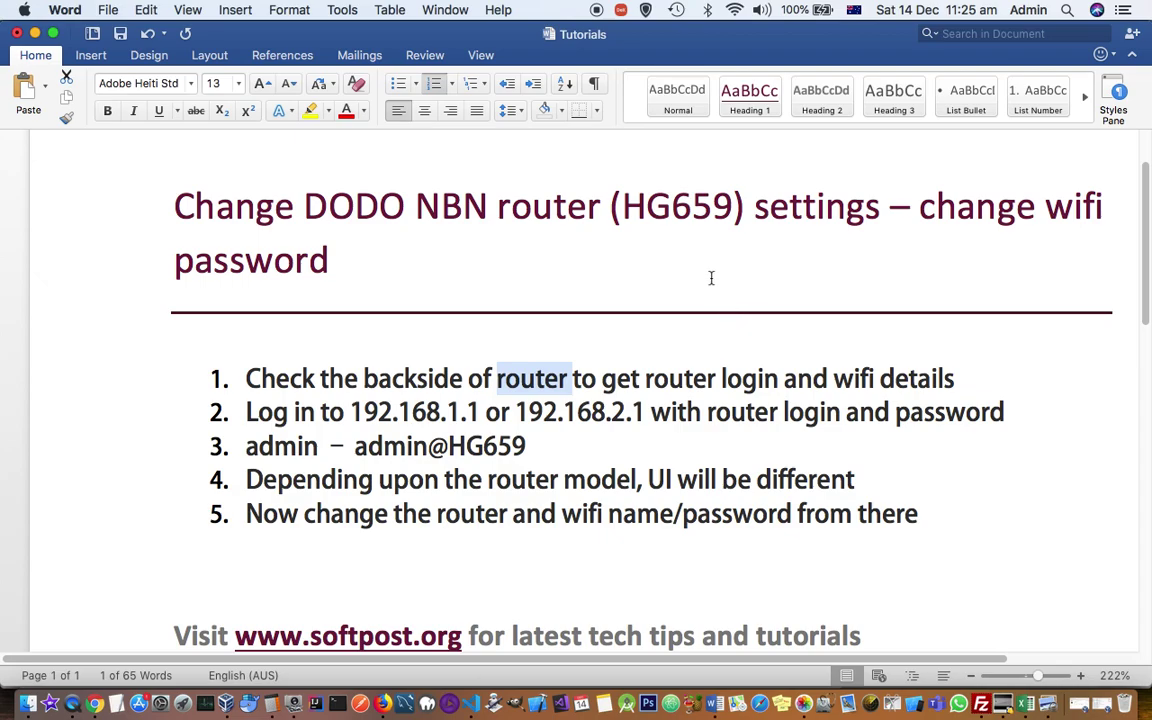
{"action": "double_click", "coordinate": [680, 209]}
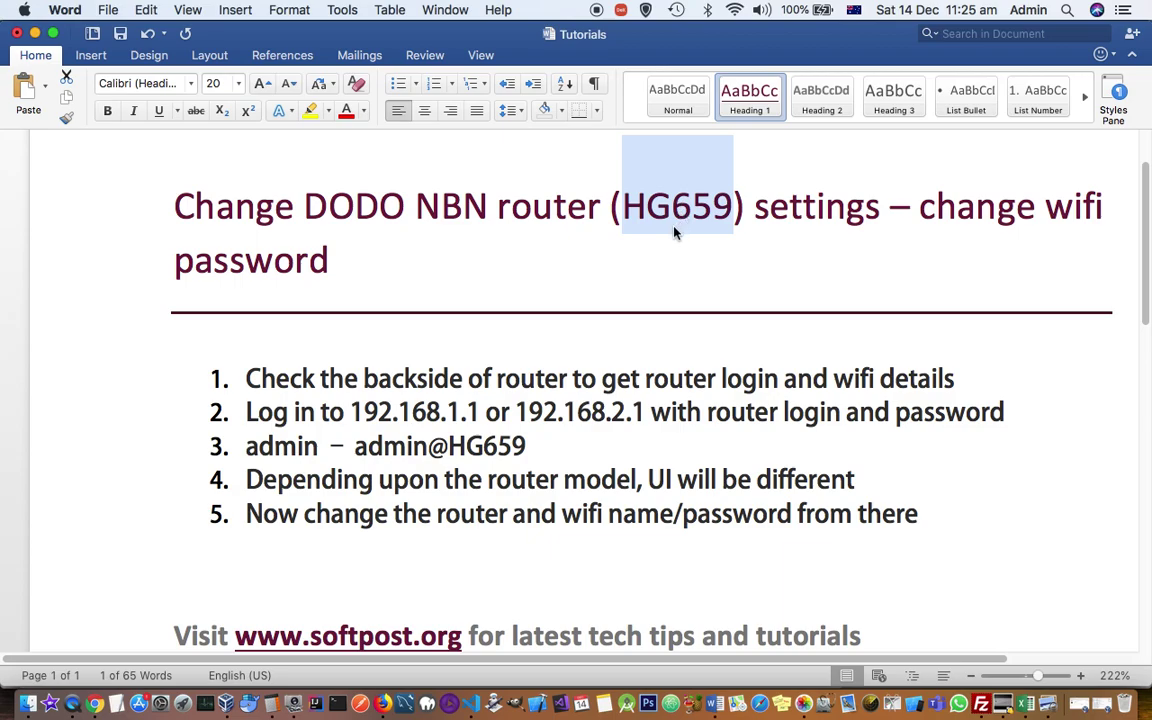
{"action": "left_click_drag", "start_coordinate": [351, 412], "coordinate": [481, 404]}
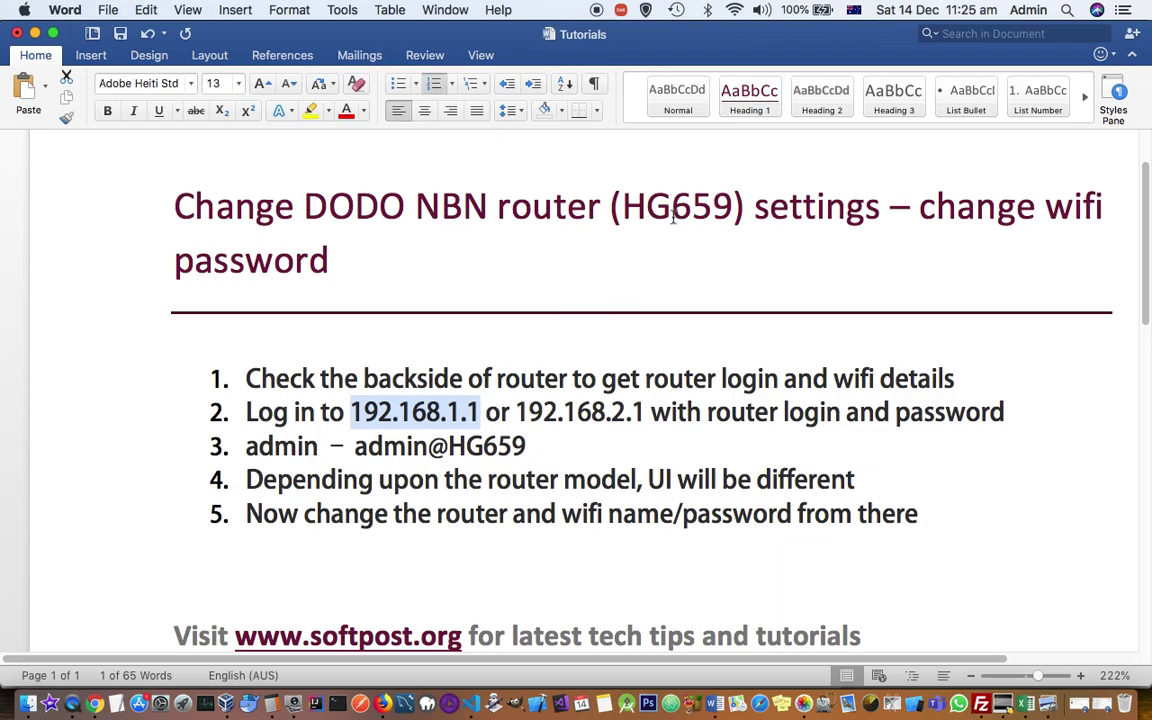
{"action": "left_click", "coordinate": [372, 412]}
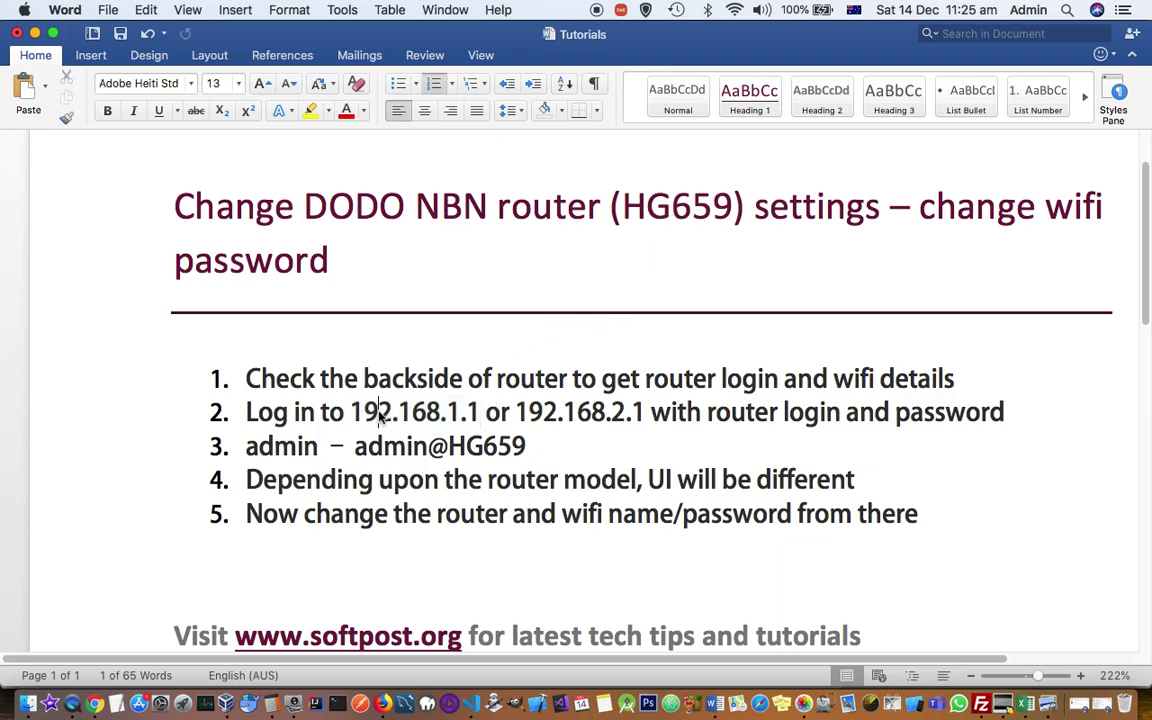
{"action": "left_click_drag", "start_coordinate": [352, 412], "coordinate": [484, 410]}
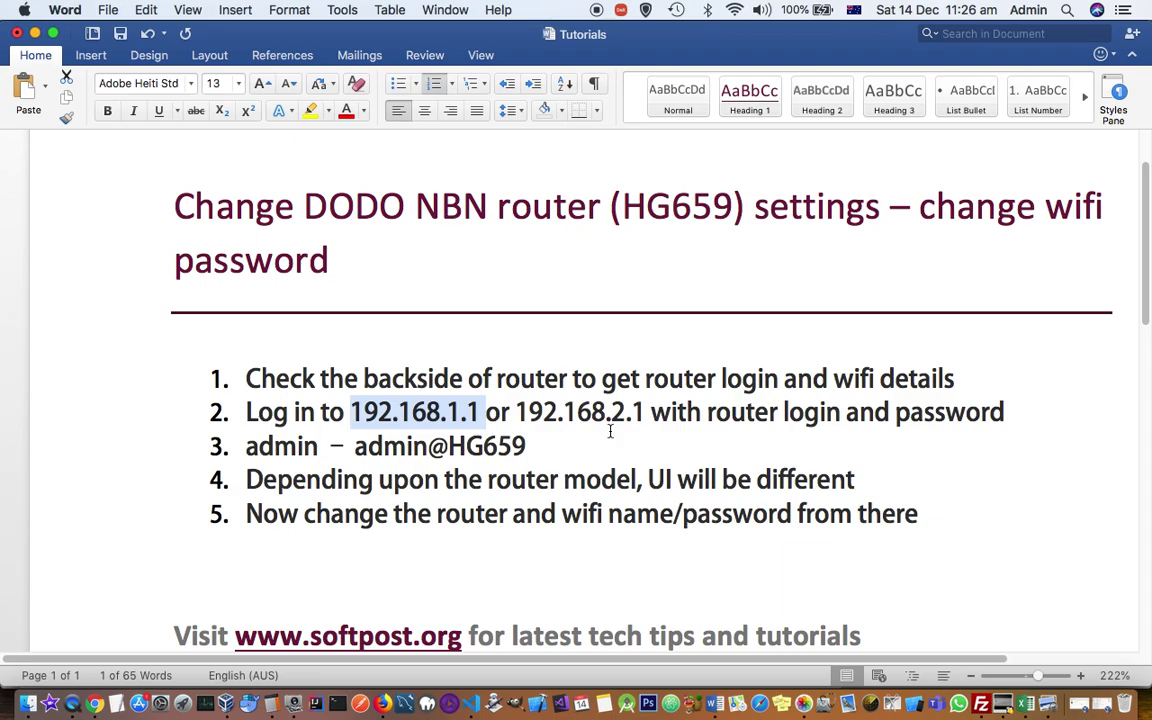
{"action": "left_click_drag", "start_coordinate": [516, 411], "coordinate": [645, 413]}
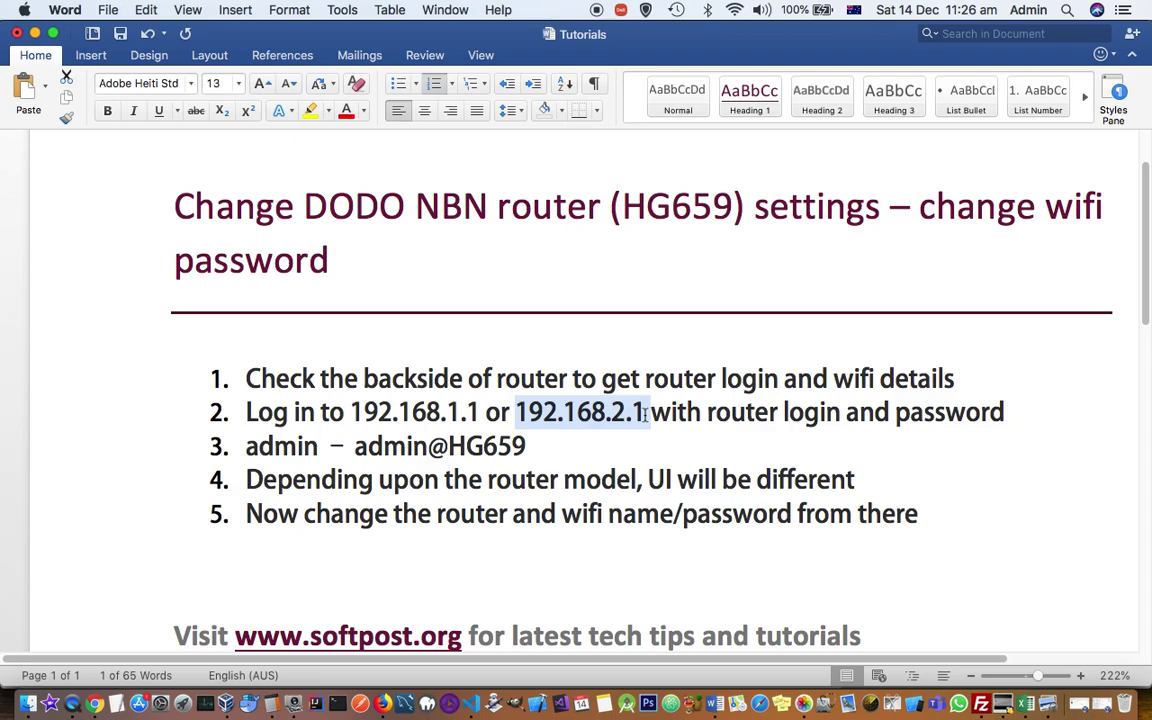
{"action": "double_click", "coordinate": [645, 205]}
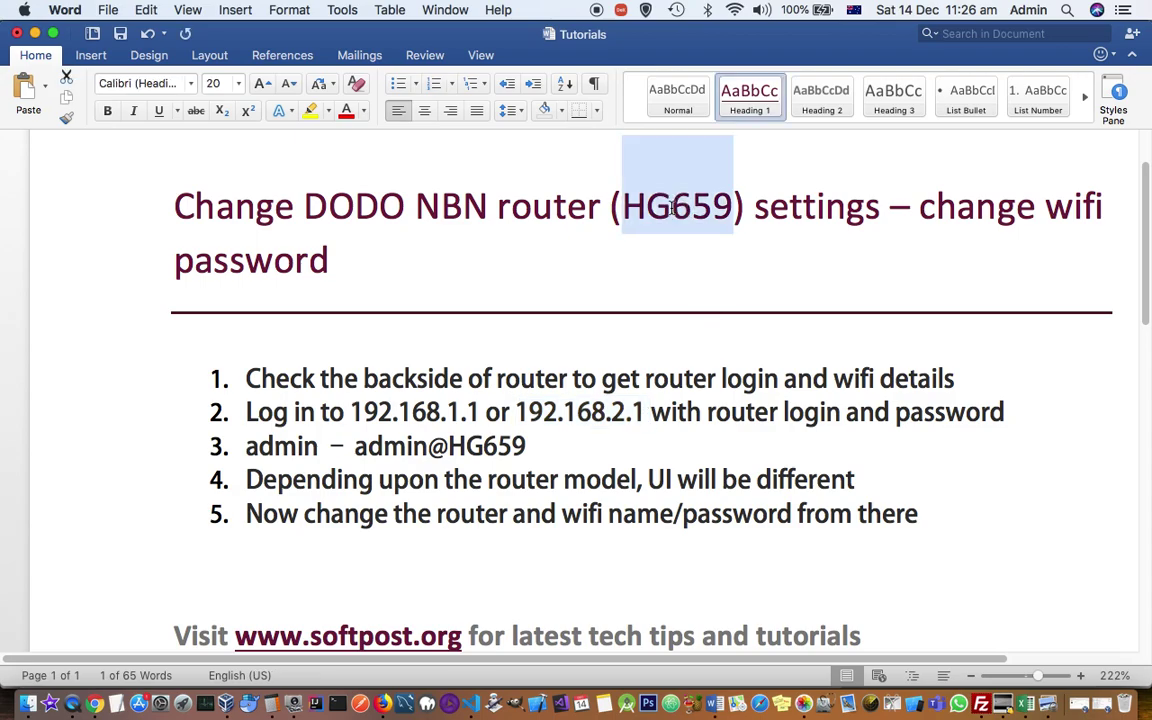
{"action": "double_click", "coordinate": [290, 446]}
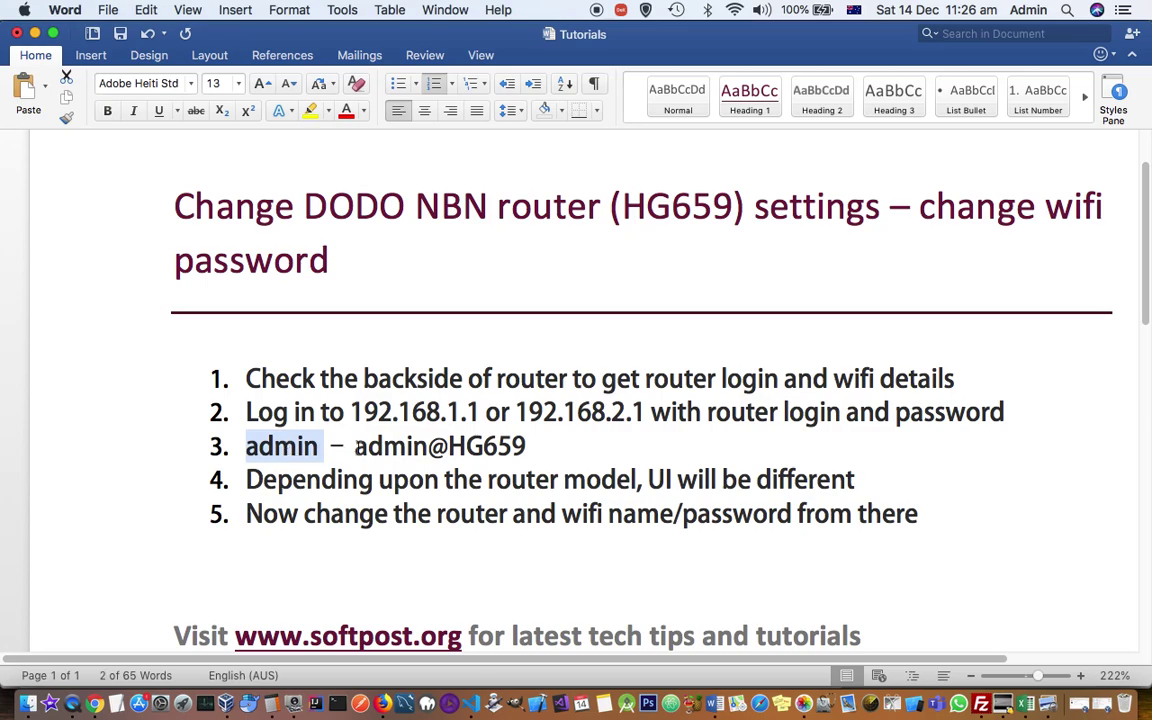
{"action": "left_click_drag", "start_coordinate": [353, 447], "coordinate": [533, 446]}
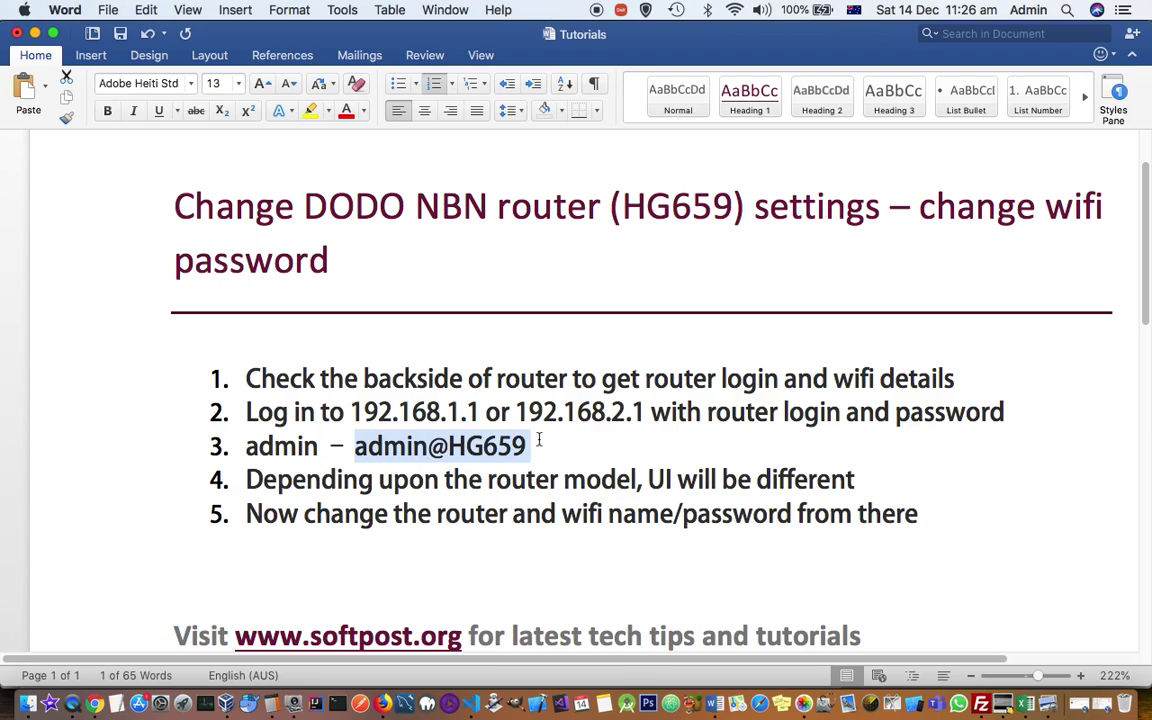
{"action": "left_click", "coordinate": [96, 705]}
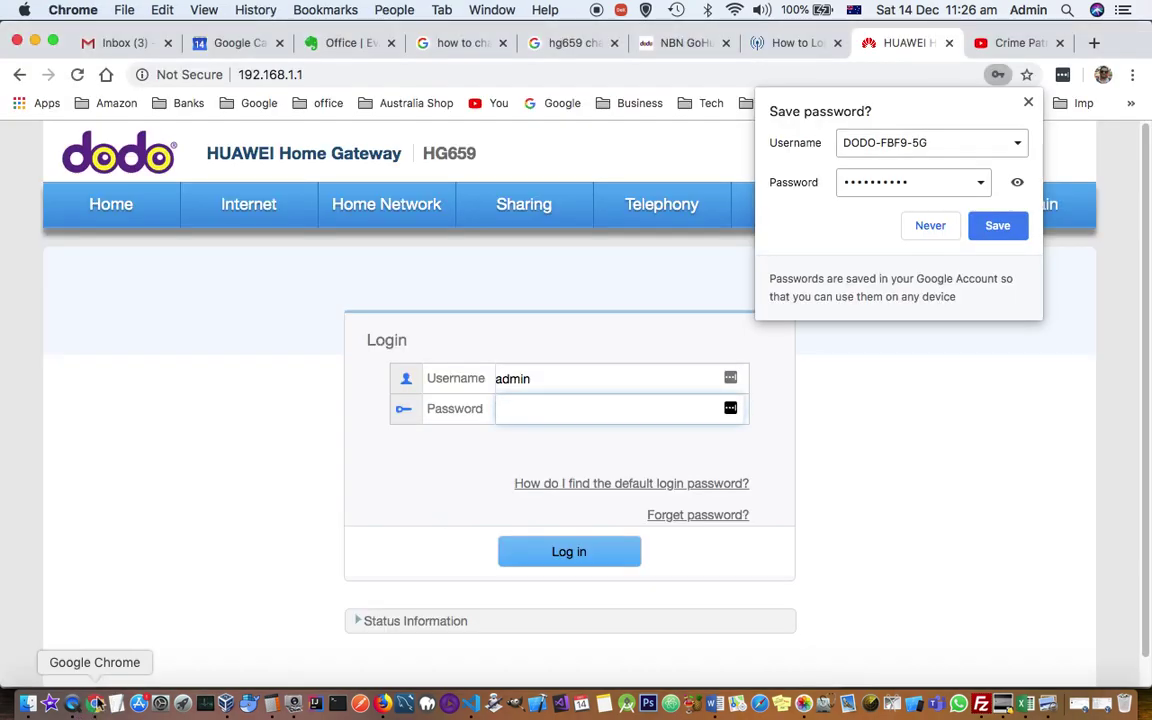
- Dismiss the save-password prompt and log in to 192.168.1.1 with the saved admin password
{"action": "left_click", "coordinate": [1028, 102]}
{"action": "left_click", "coordinate": [668, 408]}
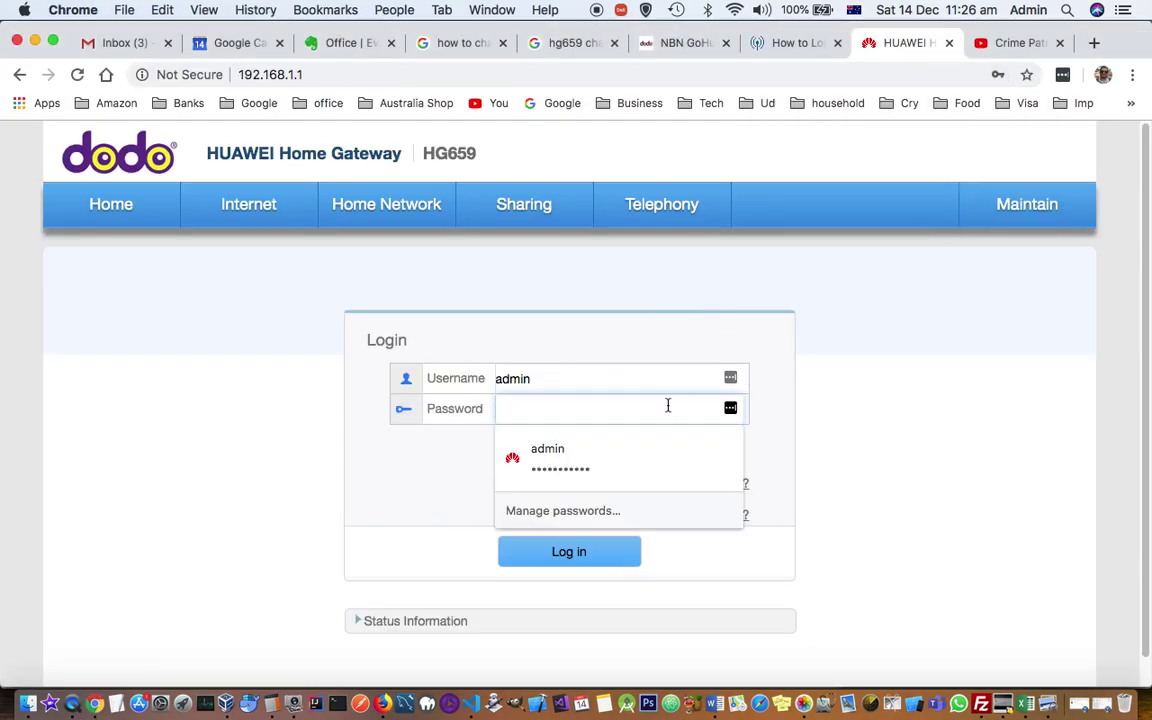
{"action": "left_click", "coordinate": [617, 452]}
{"action": "left_click", "coordinate": [270, 75]}
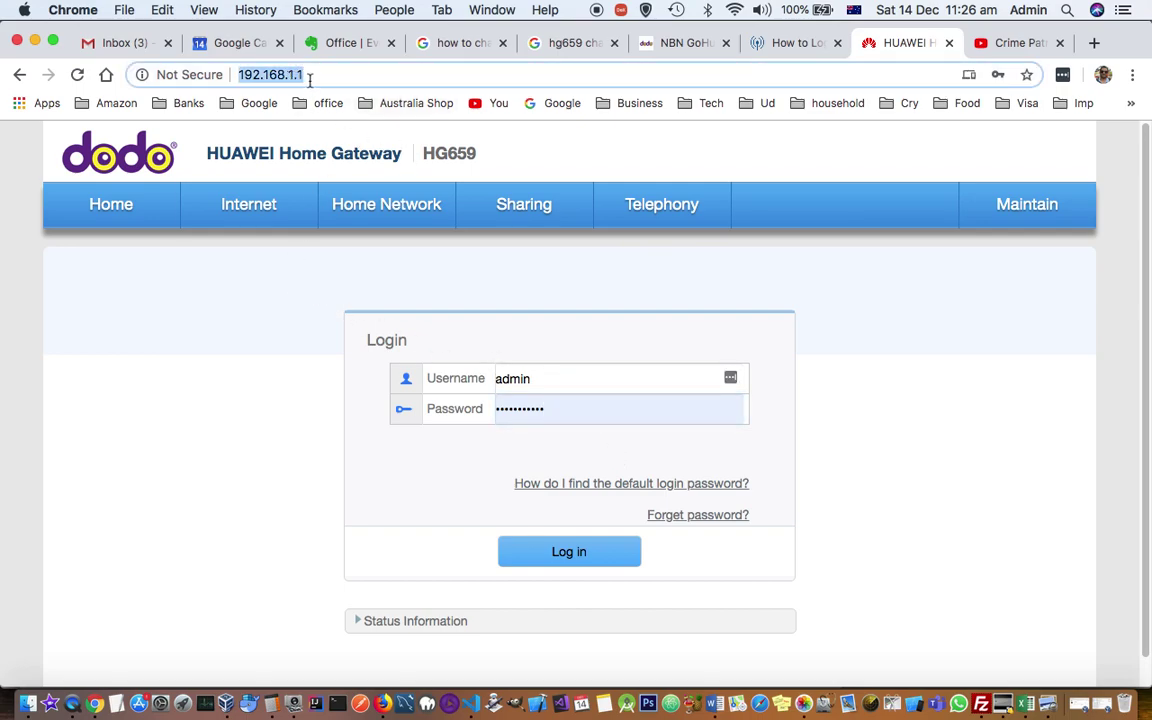
{"action": "left_click", "coordinate": [590, 560]}
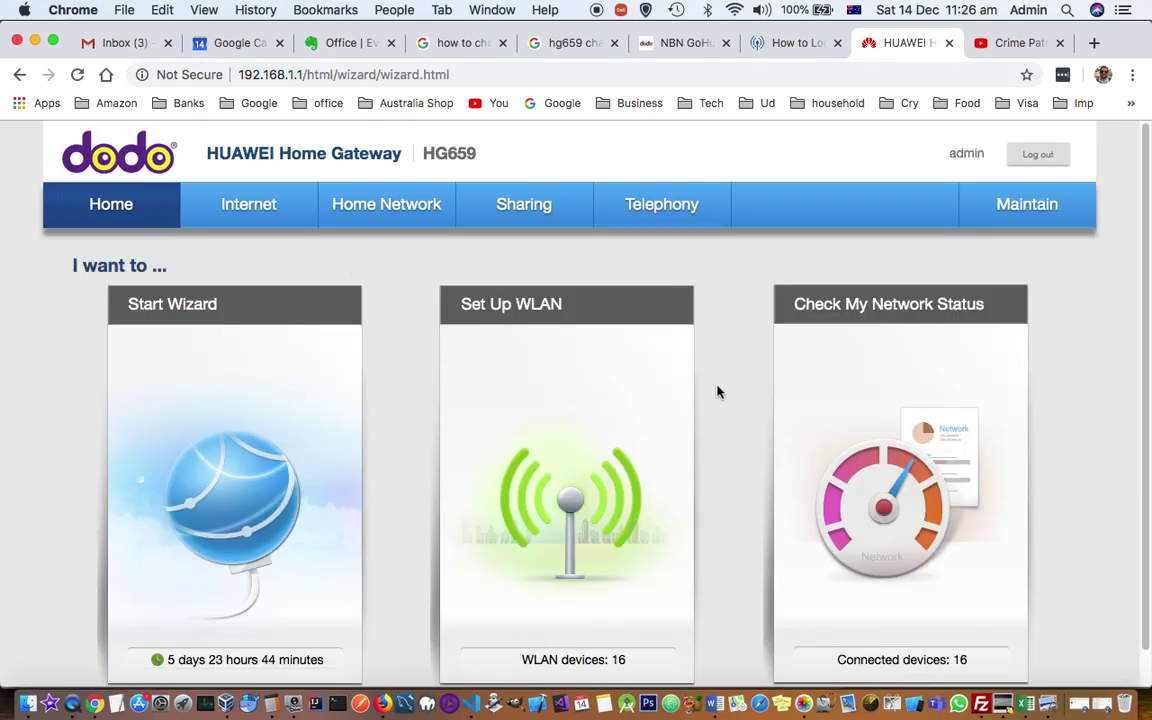
- Highlight the HG659 model name and logged-in admin user, and go to the Maintain section
{"action": "double_click", "coordinate": [461, 150]}
{"action": "double_click", "coordinate": [960, 153]}
{"action": "left_click", "coordinate": [1036, 218]}
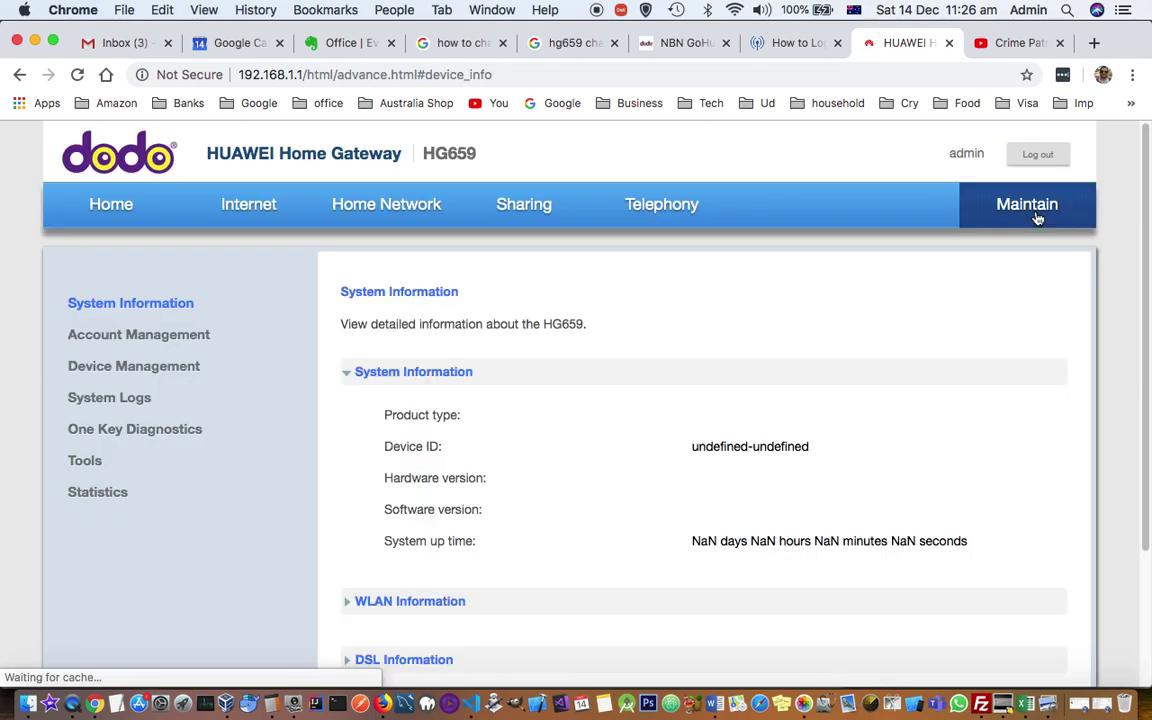
- Open the admin login-password editor under Account Management's Modify Login Password
{"action": "left_click", "coordinate": [143, 339]}
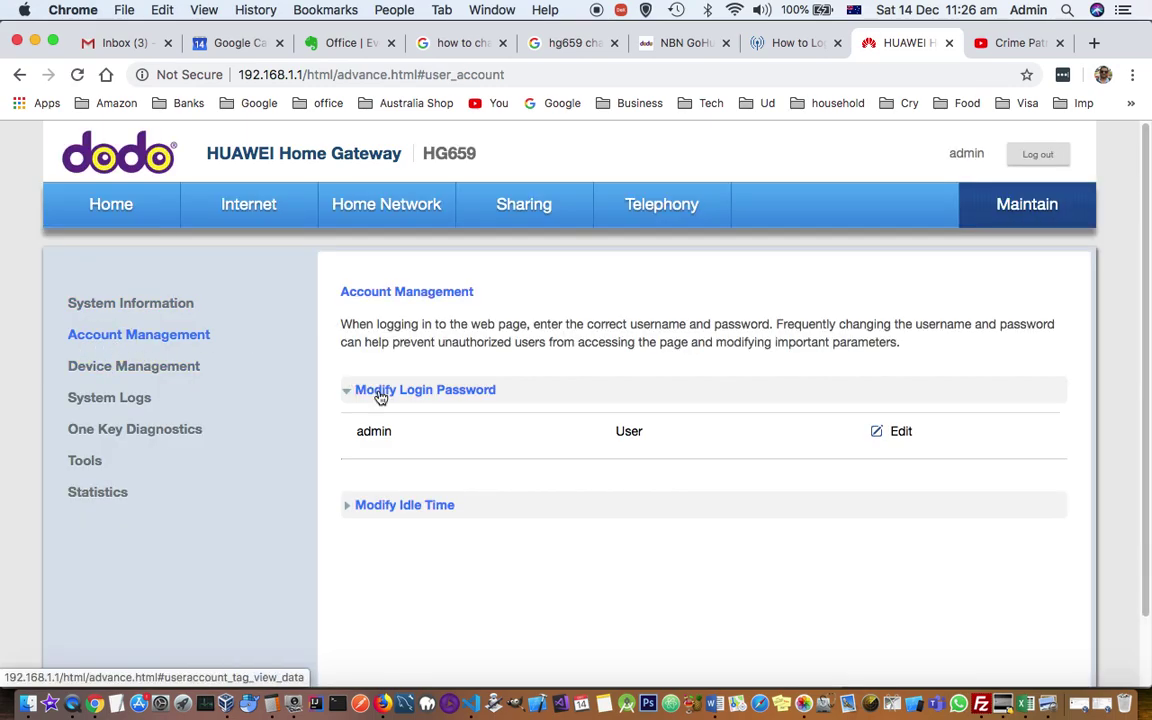
{"action": "left_click", "coordinate": [908, 433]}
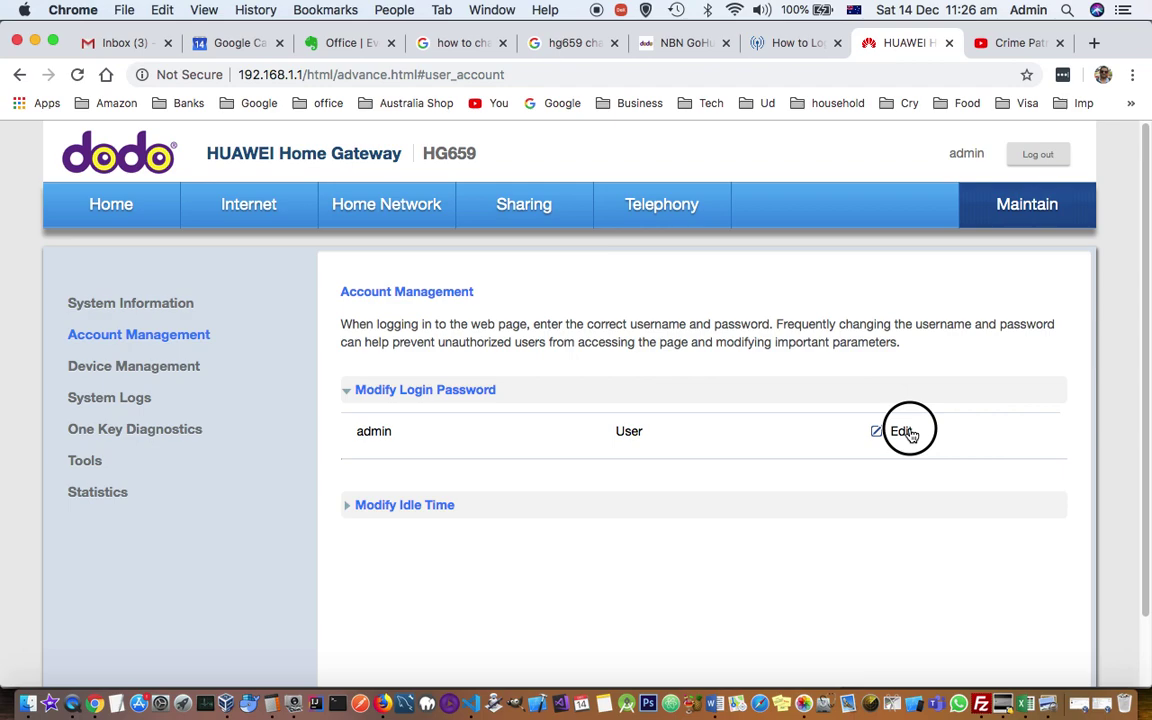
{"action": "left_click", "coordinate": [750, 490]}
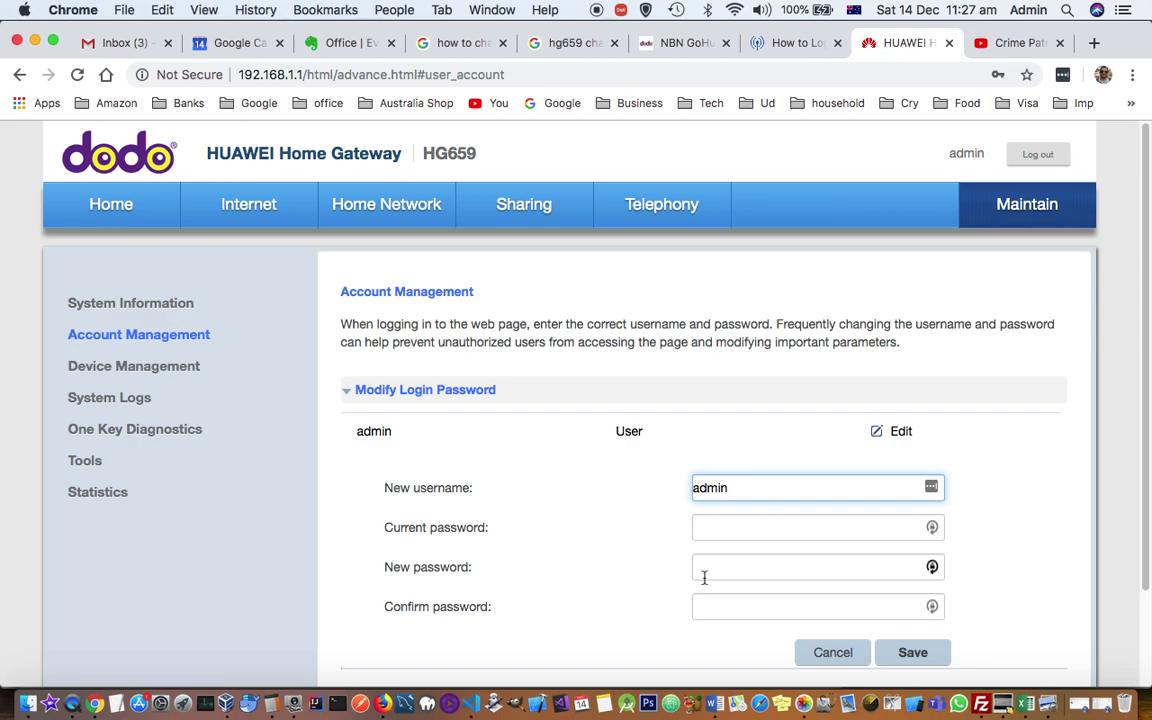
{"action": "left_click", "coordinate": [561, 255]}
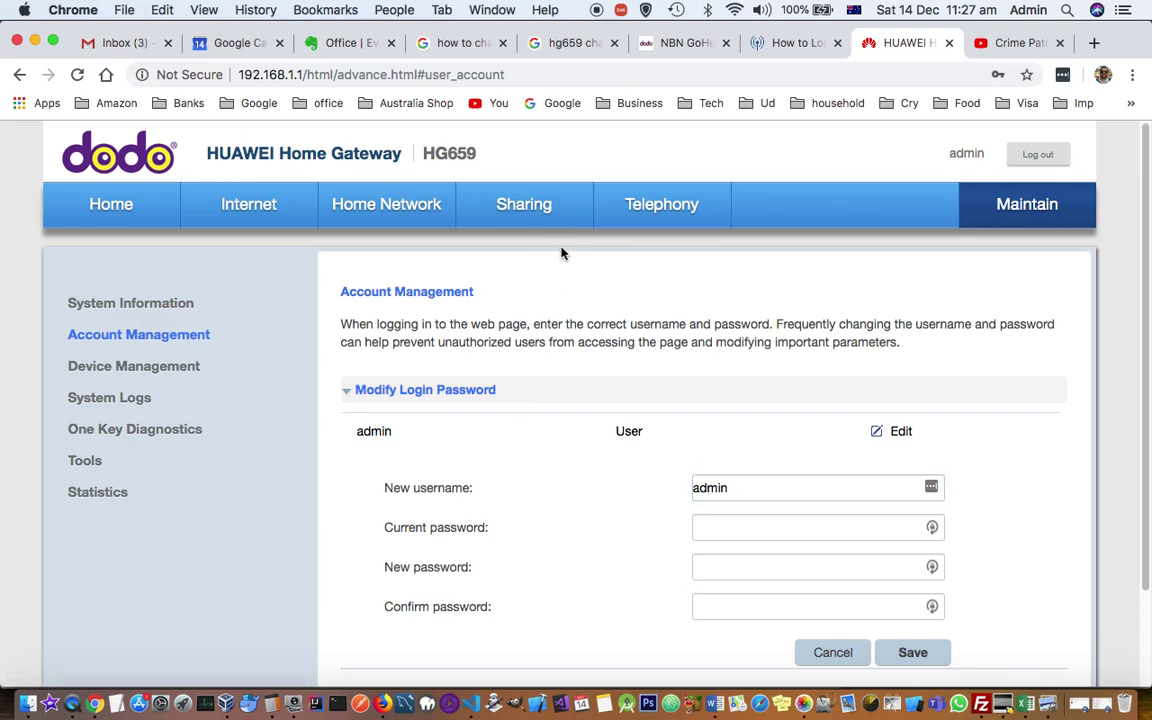
- Go to Home Network's WLAN Settings and expand WLAN Encryption down to the SSID fields
{"action": "left_click", "coordinate": [418, 210]}
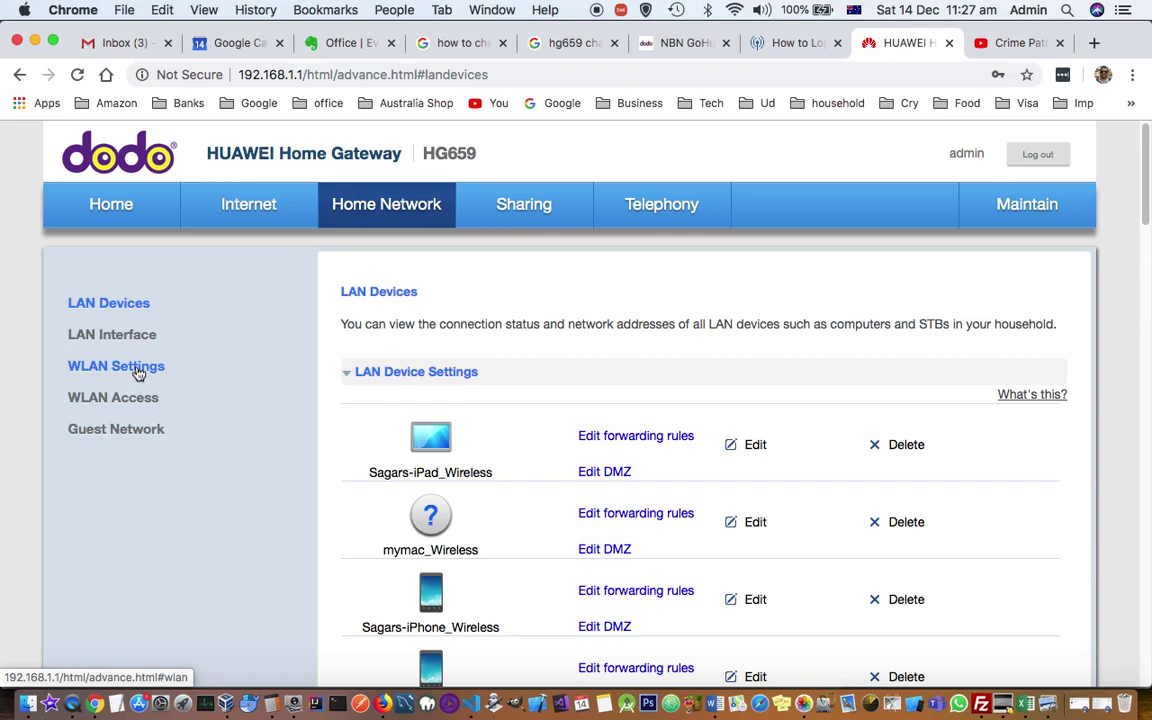
{"action": "left_click", "coordinate": [138, 370]}
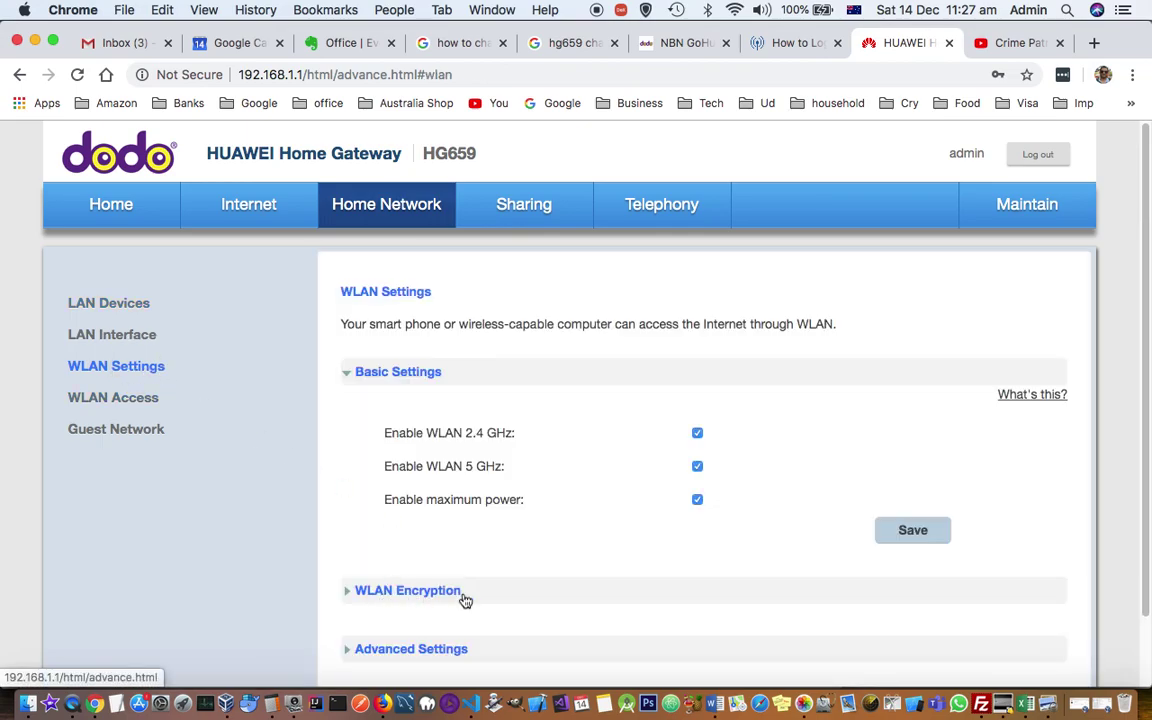
{"action": "left_click", "coordinate": [545, 597]}
{"action": "scroll", "coordinate": [542, 568], "scroll_direction": "down", "scroll_amount": 3}
{"action": "scroll", "coordinate": [542, 570], "scroll_direction": "down", "scroll_amount": 2}
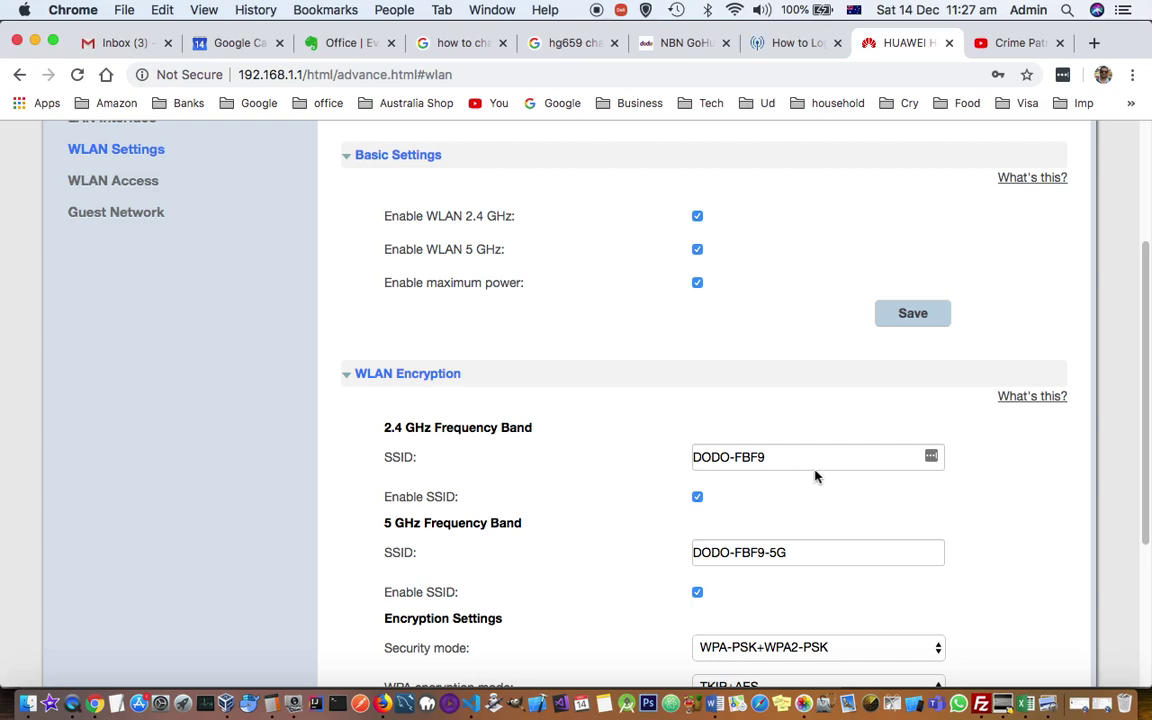
- Check the computer's current wifi network and select the 2.4 GHz SSID field
{"action": "left_click", "coordinate": [735, 10]}
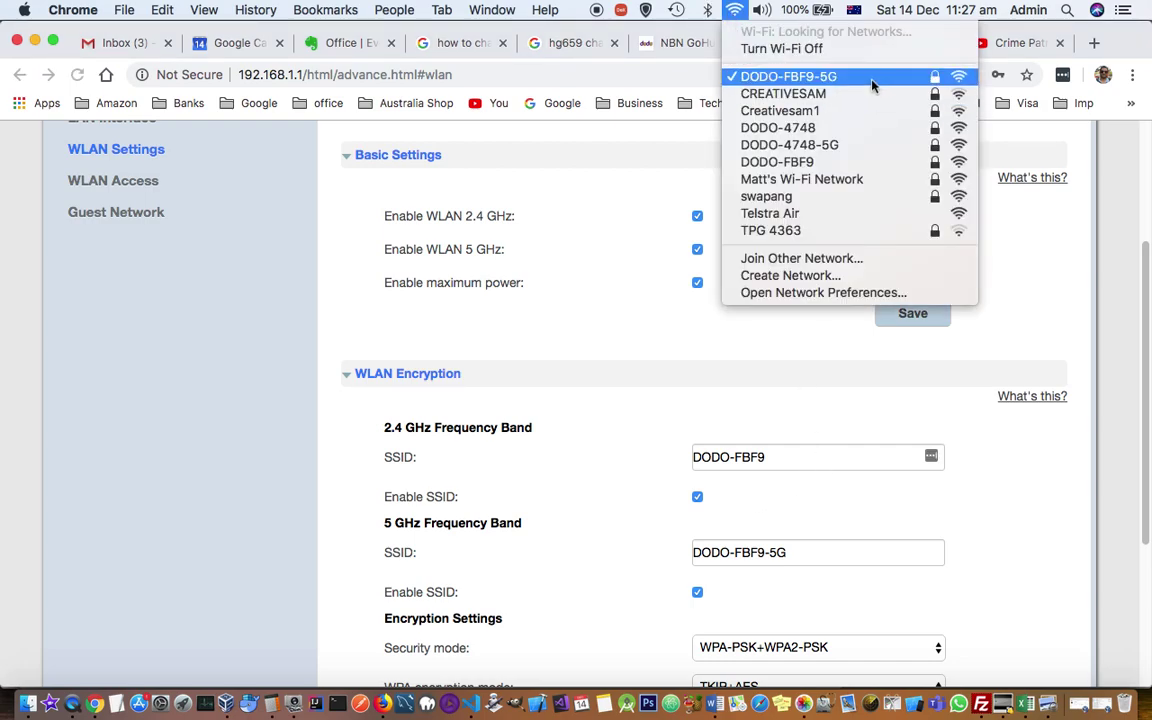
{"action": "left_click", "coordinate": [650, 505]}
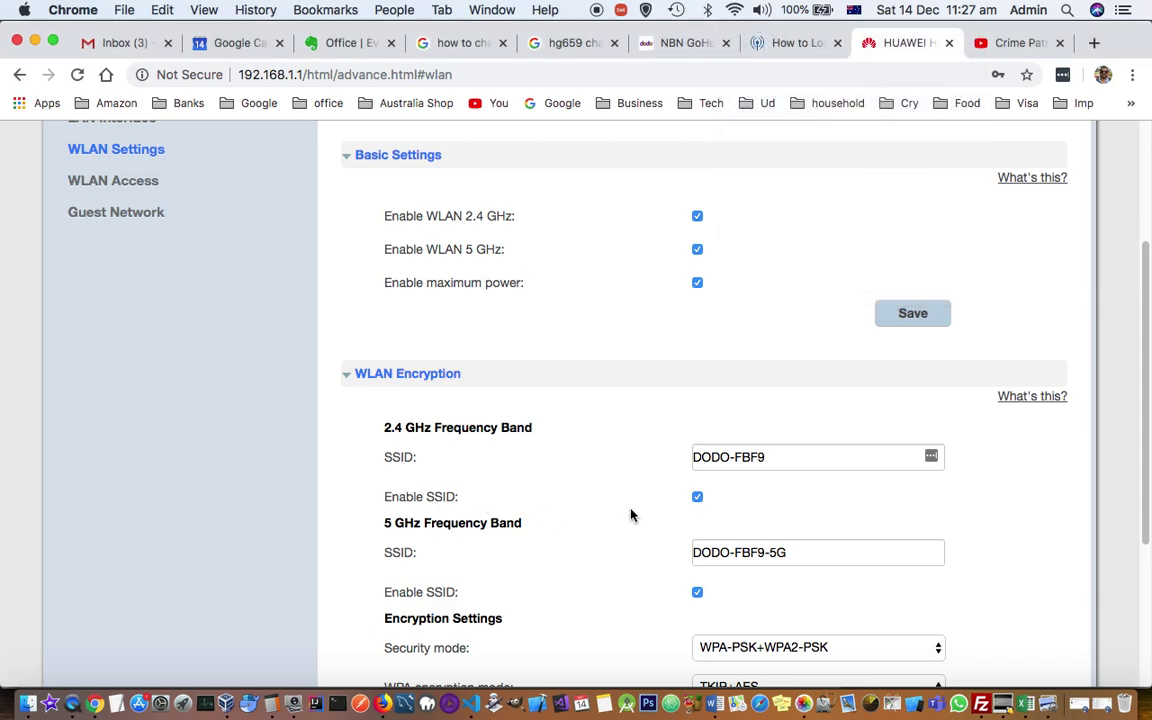
{"action": "left_click", "coordinate": [767, 457]}
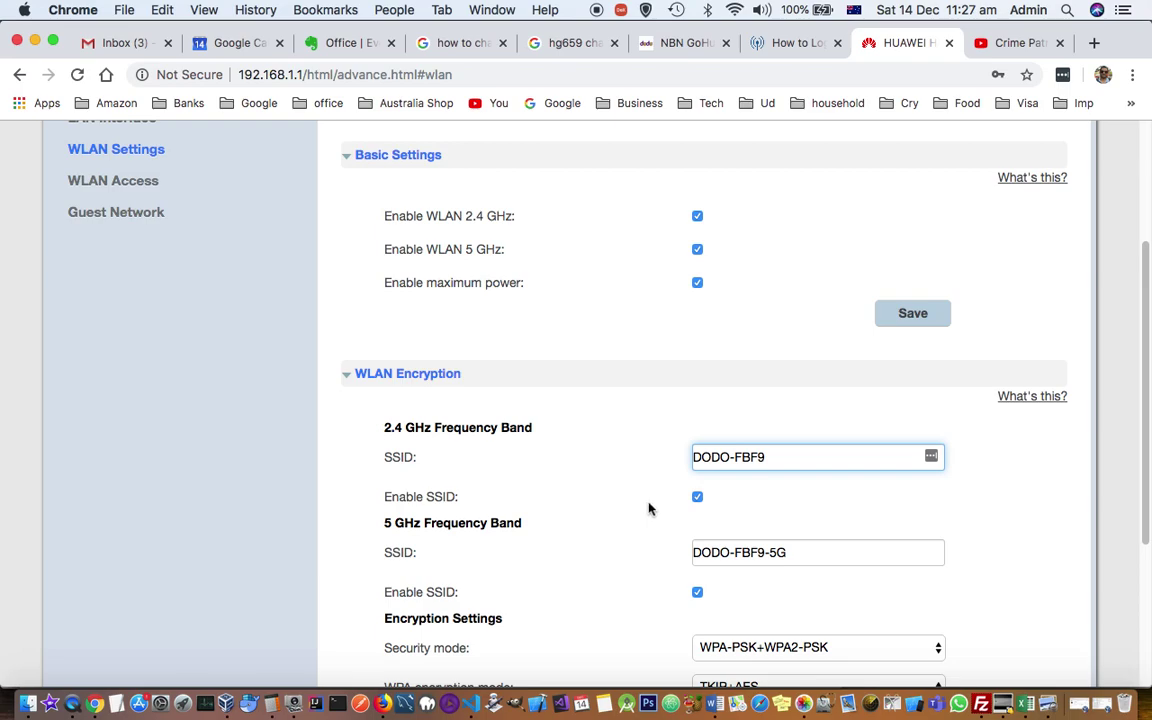
{"action": "left_click_drag", "start_coordinate": [388, 432], "coordinate": [434, 428]}
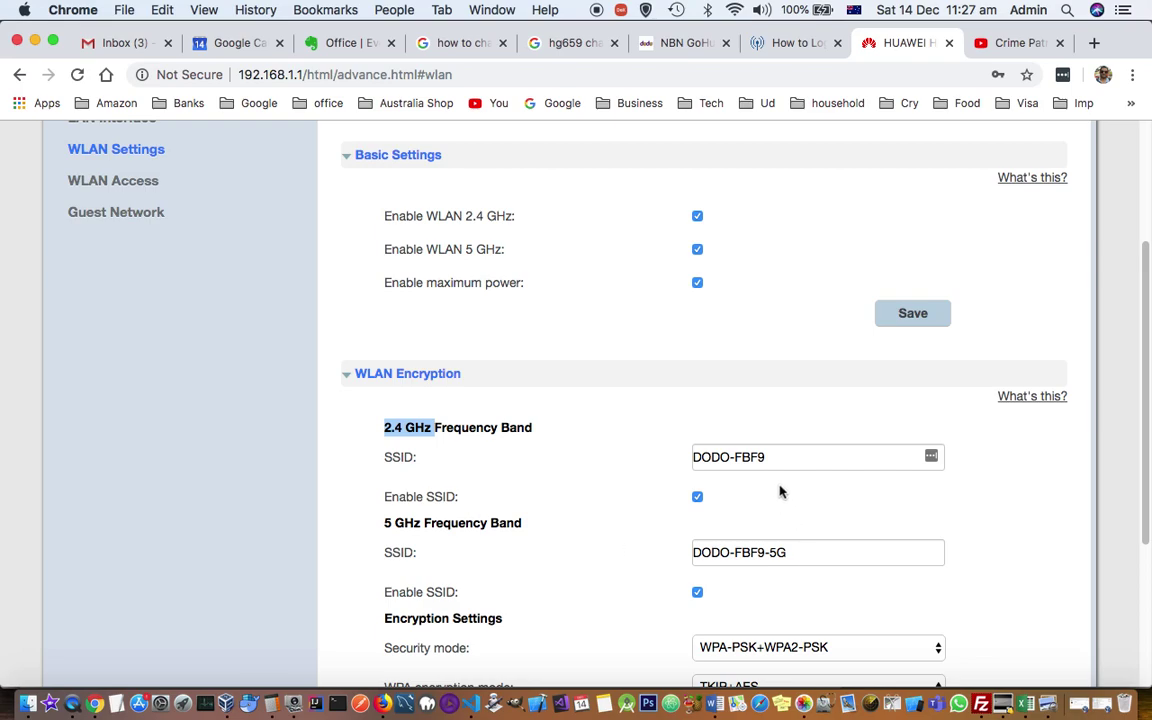
{"action": "left_click", "coordinate": [797, 553]}
{"action": "type", "text": "g"}
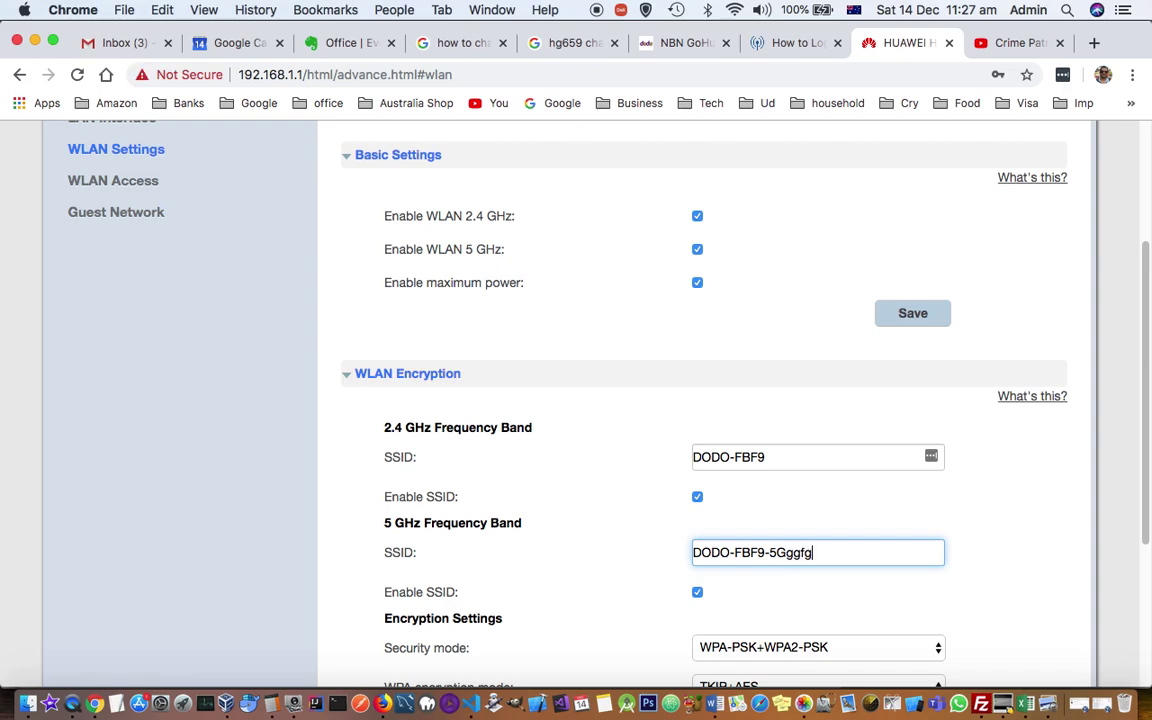
{"action": "key", "text": "BackSpace"}
{"action": "scroll", "coordinate": [574, 606], "scroll_direction": "down", "scroll_amount": 1}
{"action": "scroll", "coordinate": [574, 606], "scroll_direction": "down", "scroll_amount": 5}
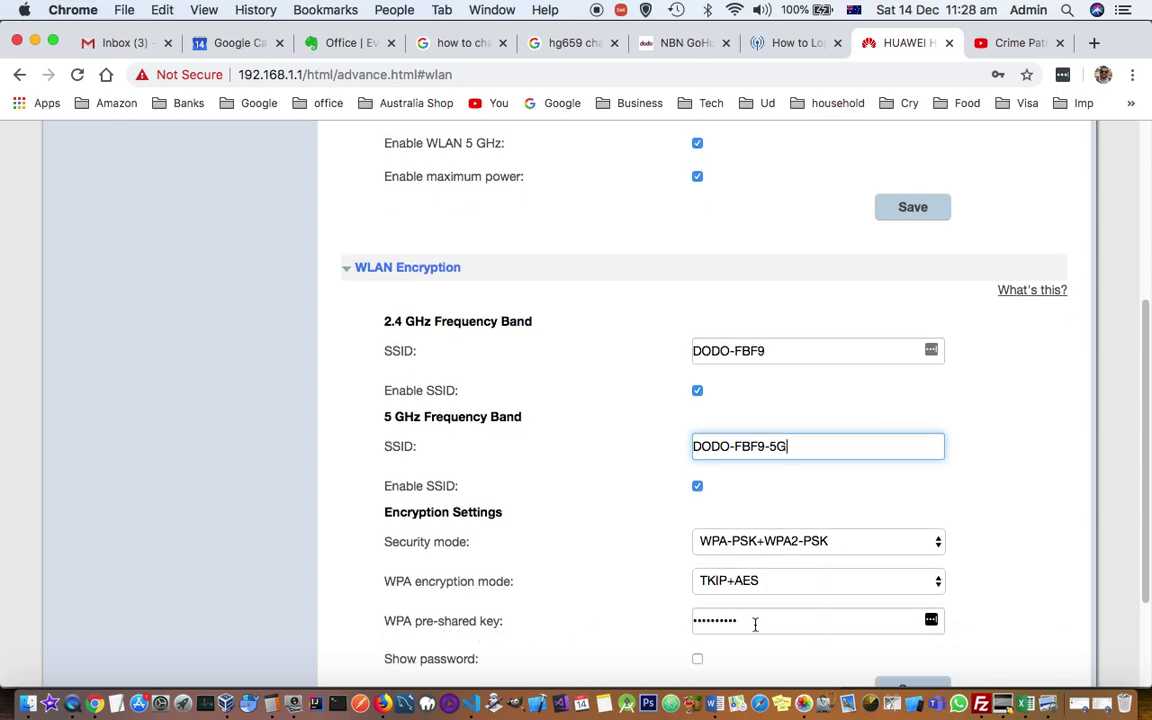
{"action": "scroll", "coordinate": [710, 658], "scroll_direction": "down", "scroll_amount": 1}
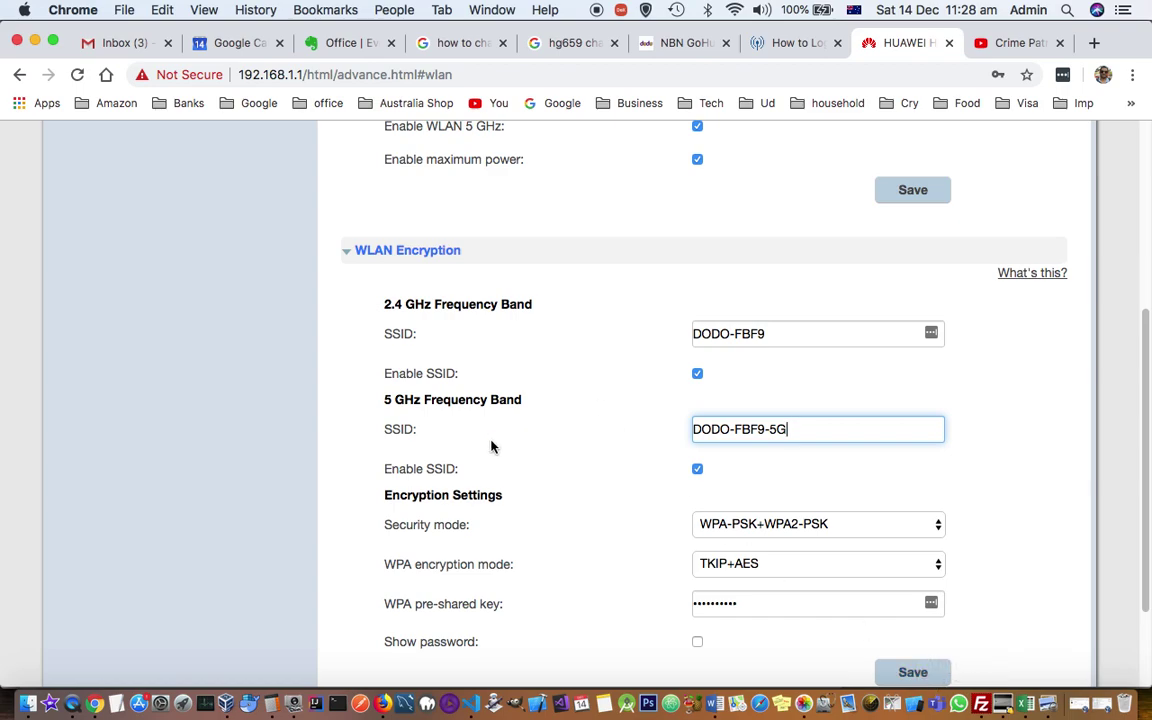
{"action": "scroll", "coordinate": [491, 447], "scroll_direction": "up", "scroll_amount": 5}
{"action": "scroll", "coordinate": [617, 302], "scroll_direction": "up", "scroll_amount": 3}
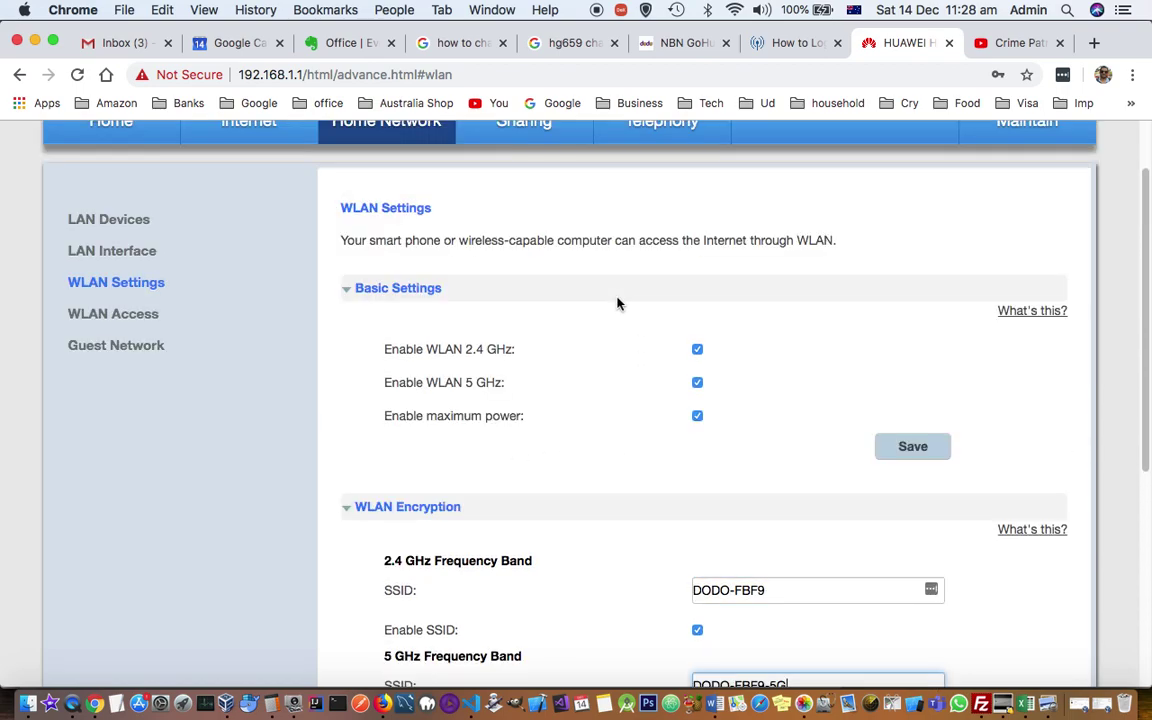
{"action": "scroll", "coordinate": [619, 305], "scroll_direction": "up", "scroll_amount": 2}
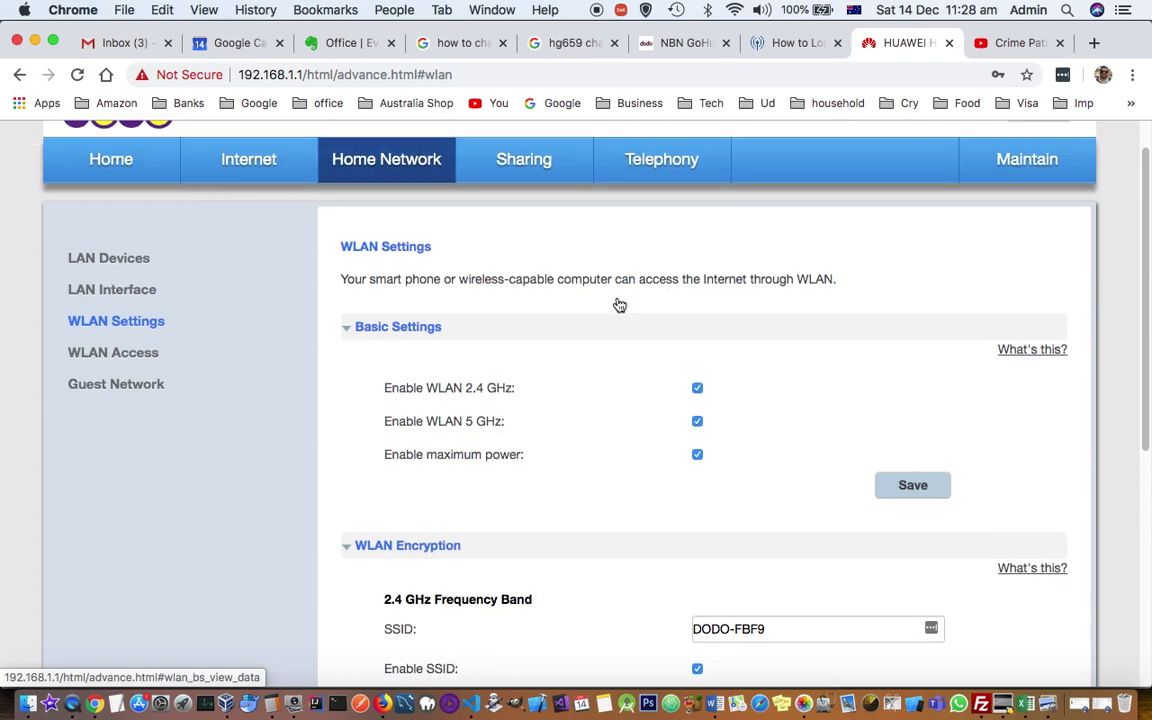